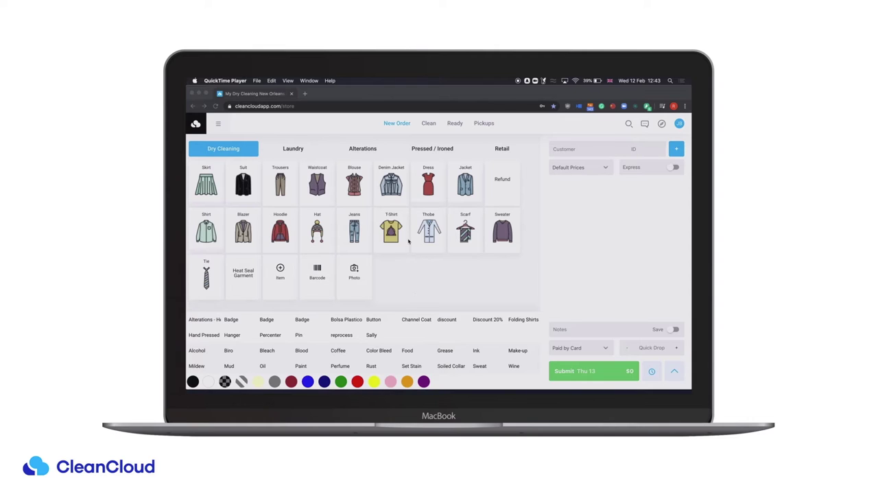
- Search for the customer by phone number and attach them to the new order
click(564, 154)
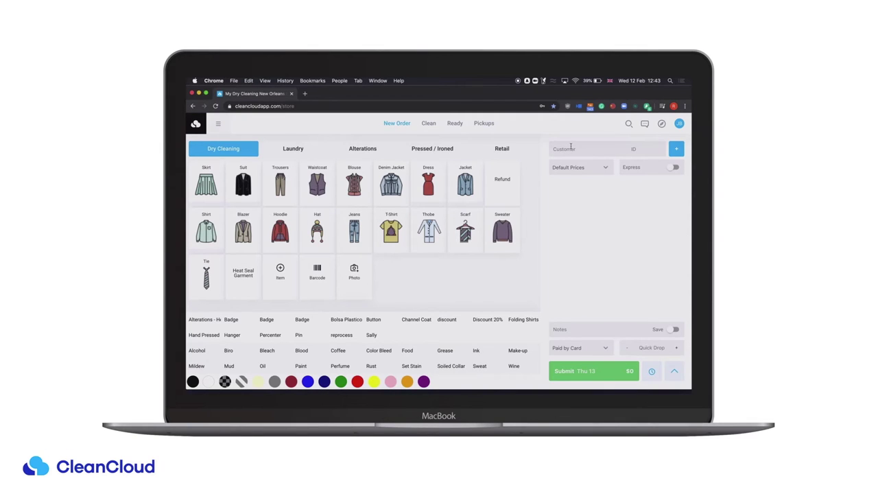
click(570, 147)
click(524, 220)
click(564, 146)
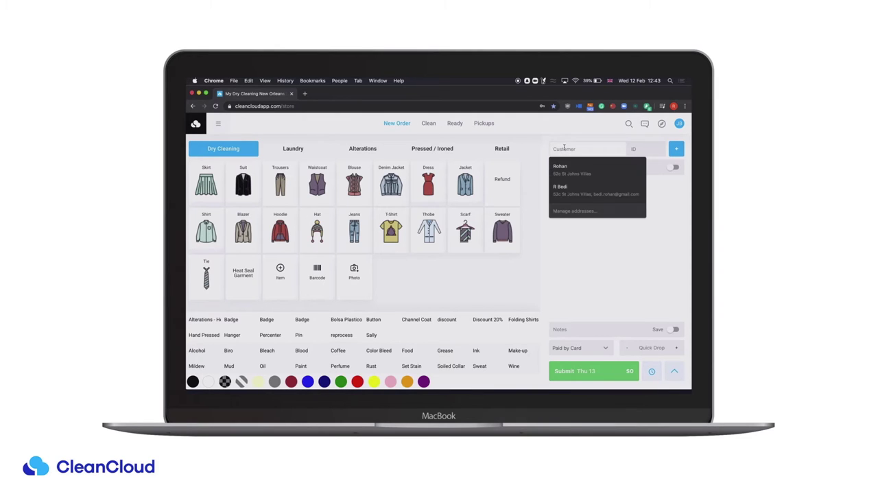
text(07950)
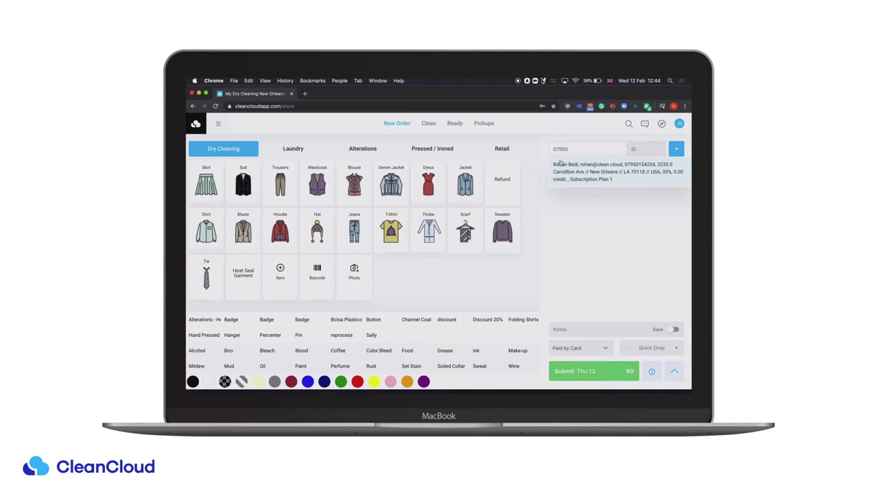
click(585, 175)
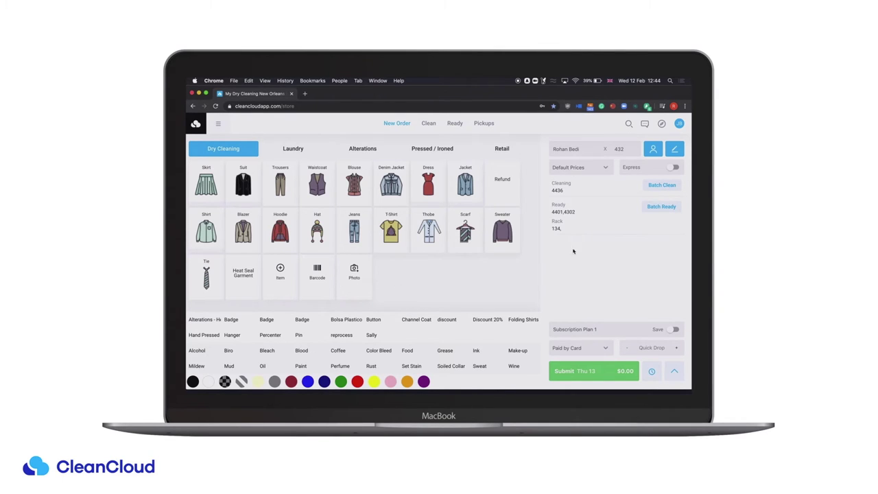
- Add a 2 Piece Suit and a 3 Piece Suit to the order
click(256, 181)
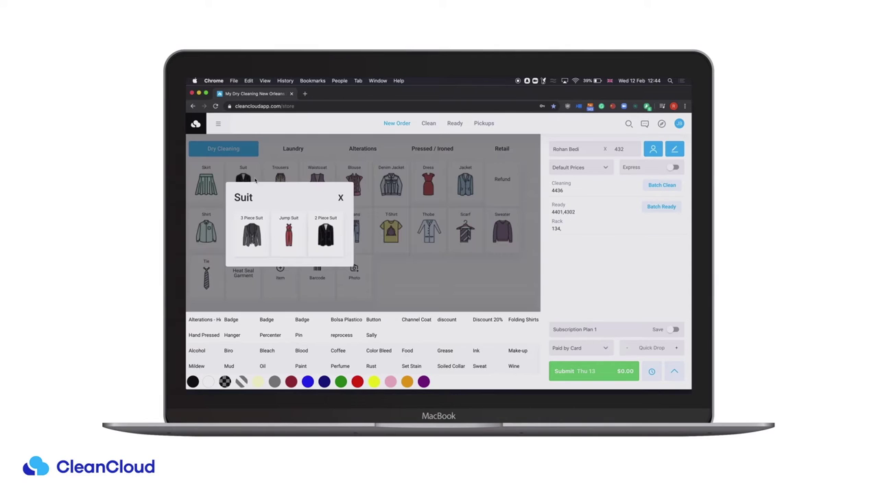
click(322, 233)
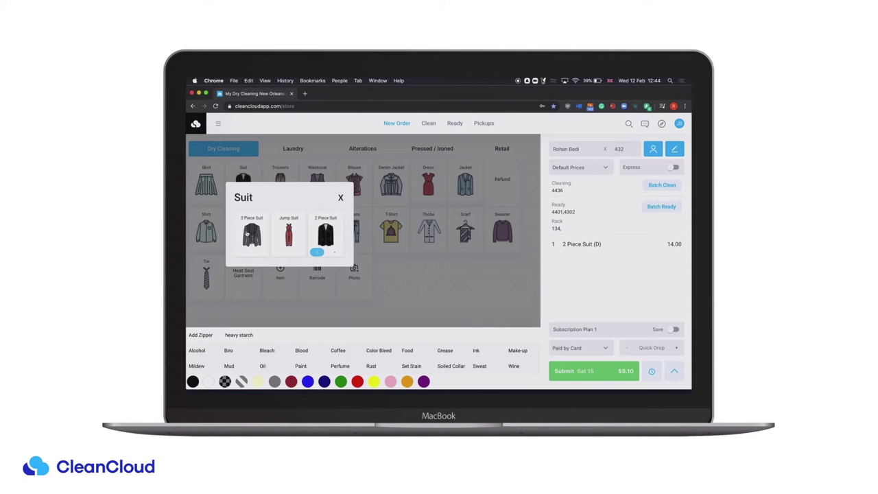
click(244, 234)
click(341, 199)
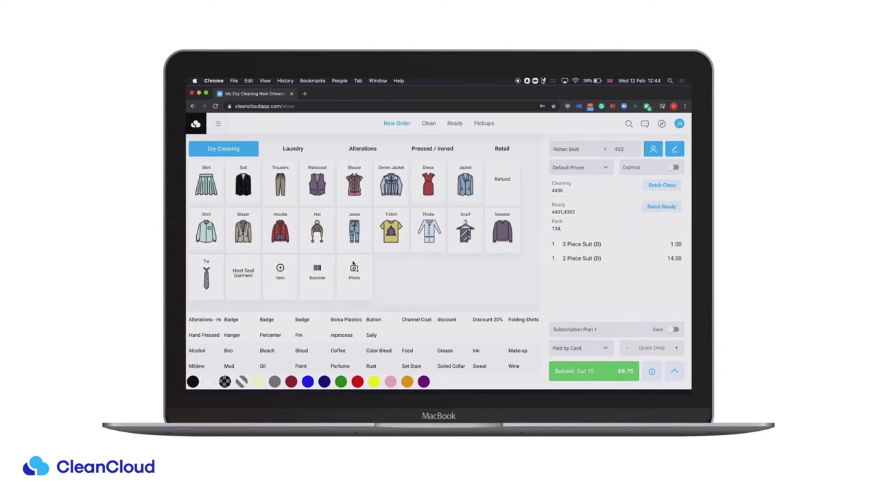
- Add Polo Shirts and a Shirt HS, bringing the order total to $29.90
click(210, 231)
click(251, 281)
click(289, 282)
click(303, 244)
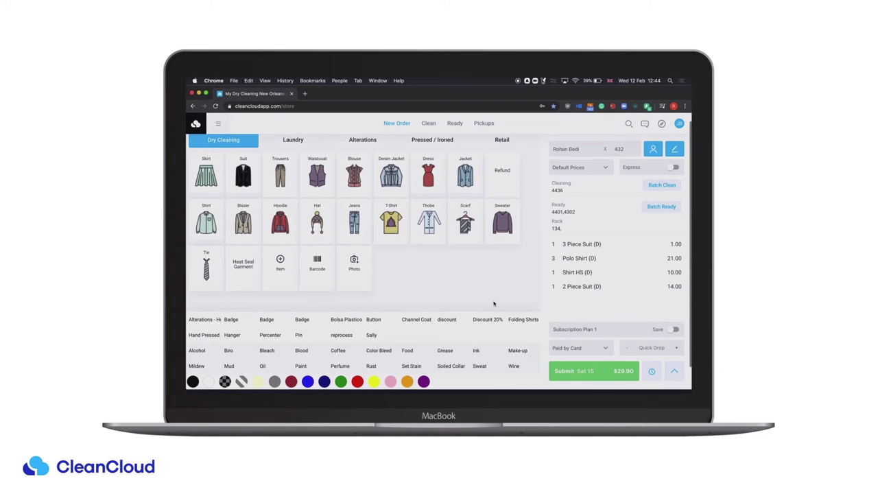
scroll(494, 304, up, 1)
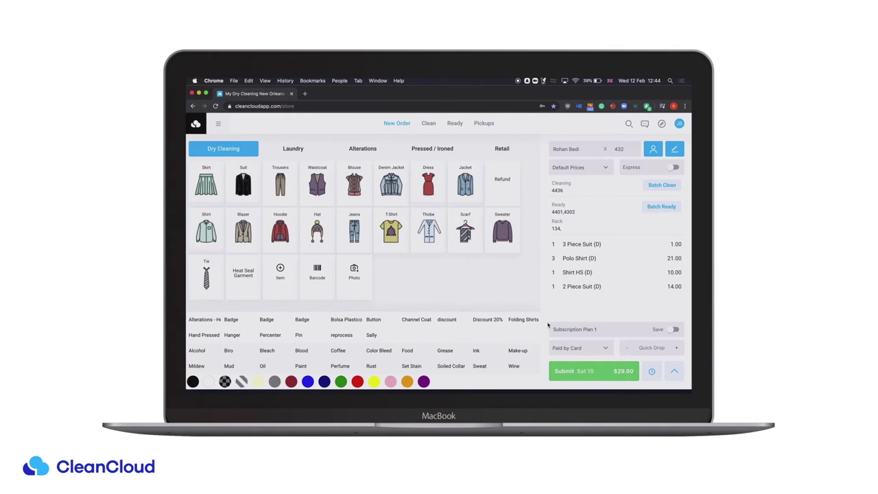
- Set payment to Pay on Collection, submit the order, and close its summary
click(593, 351)
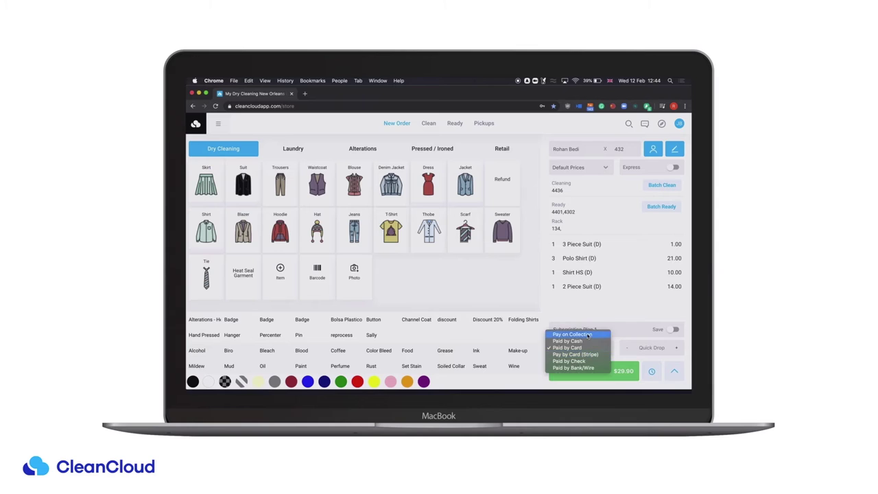
click(587, 336)
click(588, 372)
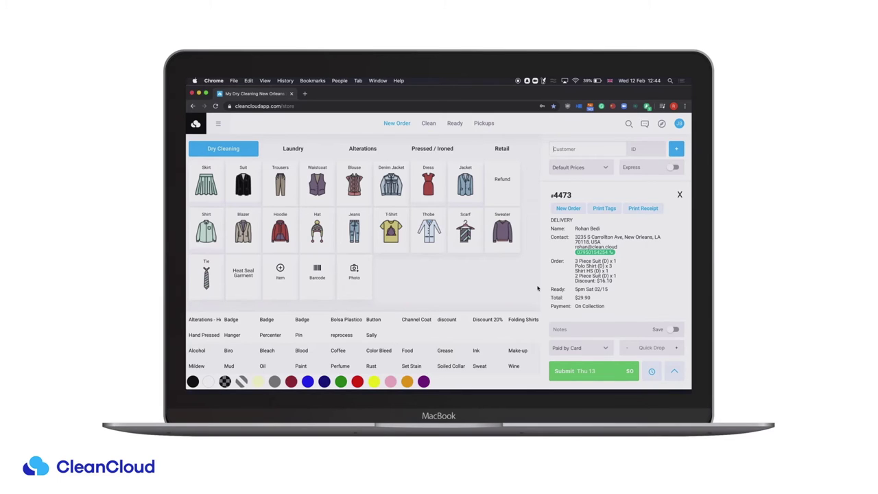
click(680, 195)
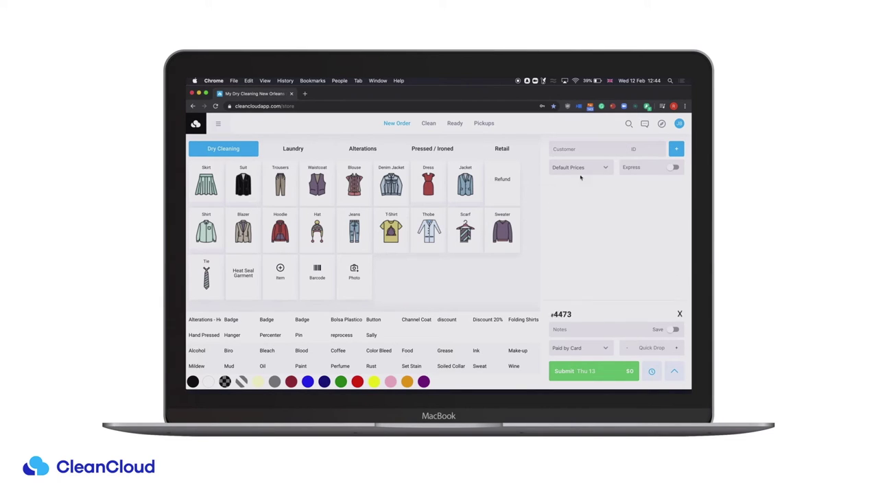
- Open the Clean list and check the new 7-piece, $29.90 order at the top
click(429, 124)
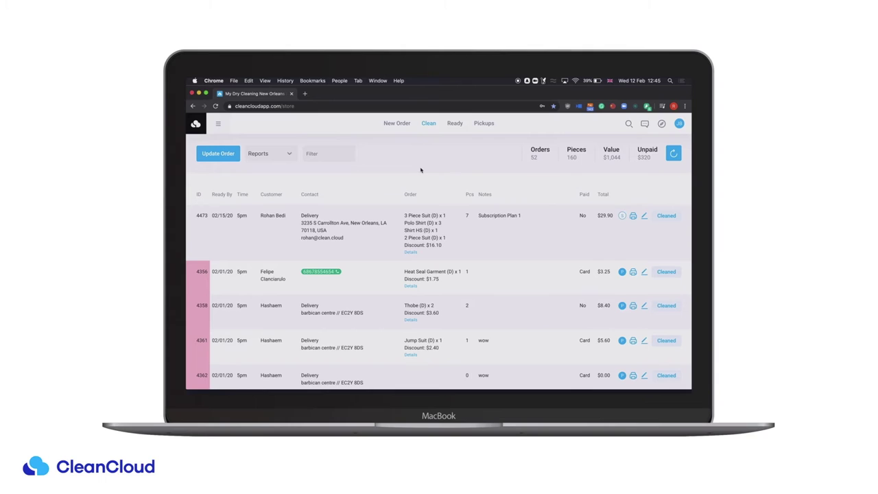
drag(236, 218, 210, 217)
click(347, 176)
scroll(619, 237, down, 2)
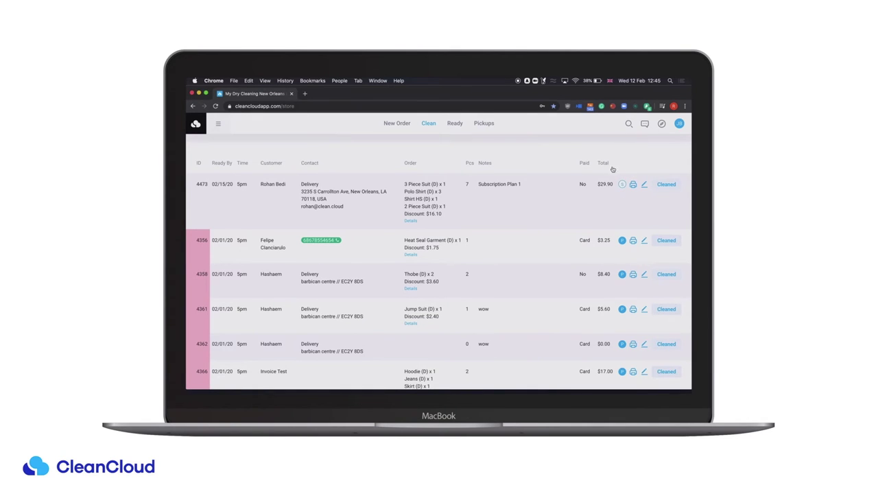
scroll(609, 172, up, 2)
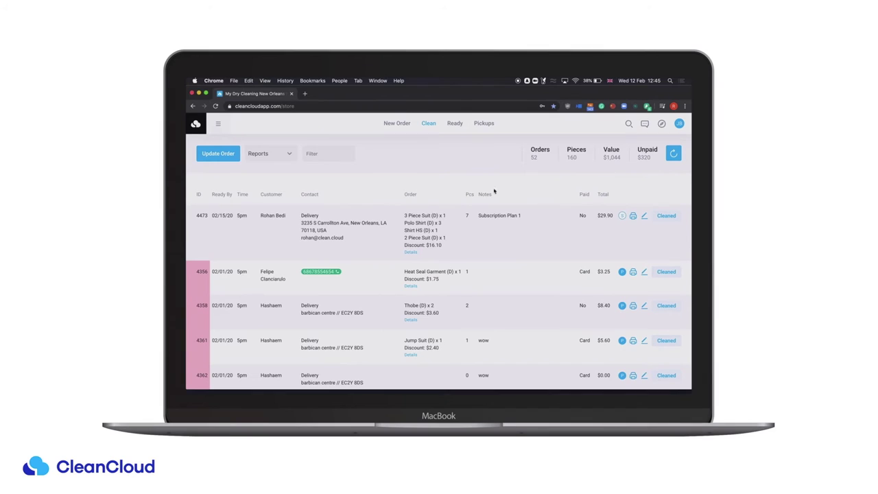
- Open the Give Bag to Driver report and uncheck the dress and T-shirt order
click(291, 156)
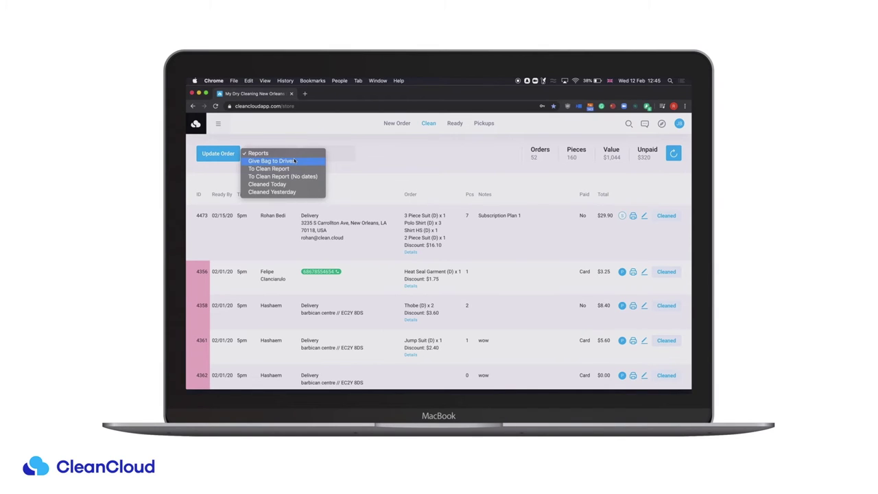
click(306, 161)
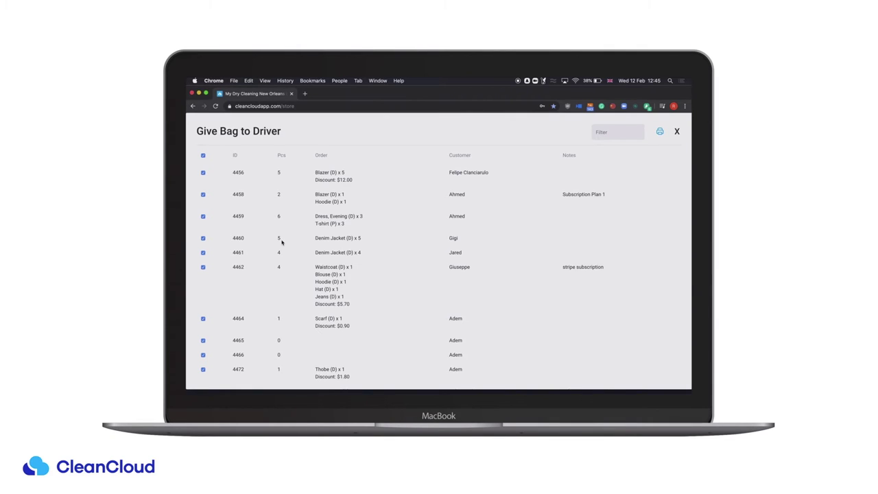
scroll(230, 256, down, 2)
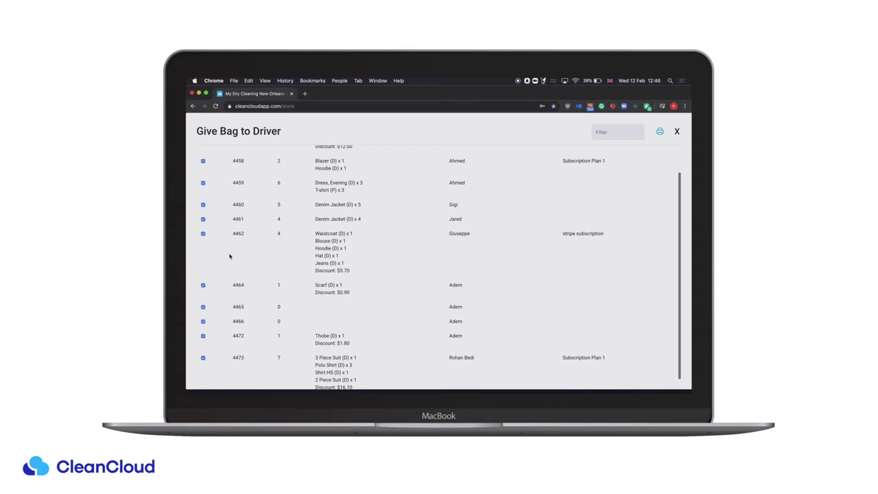
click(203, 183)
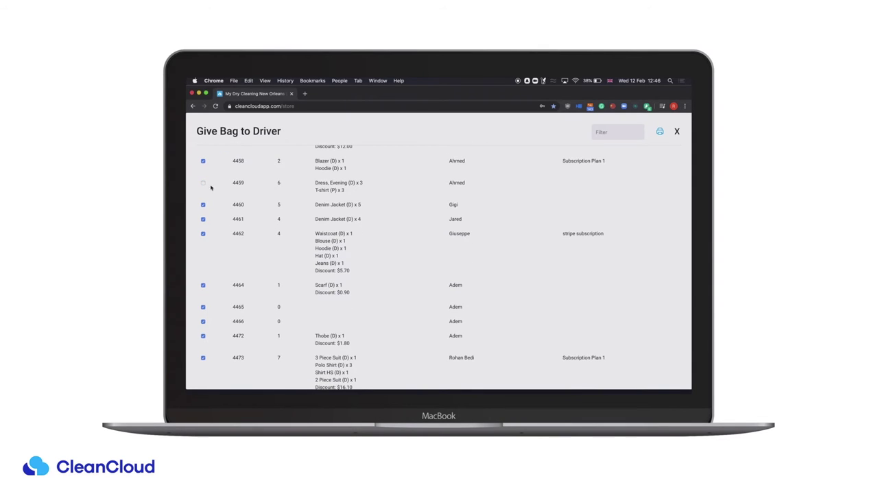
scroll(266, 221, down, 2)
scroll(265, 221, up, 2)
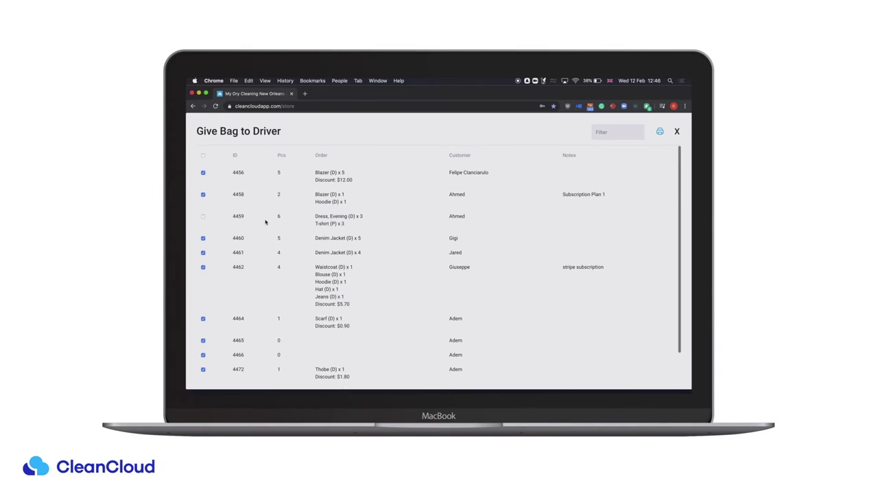
scroll(266, 222, down, 2)
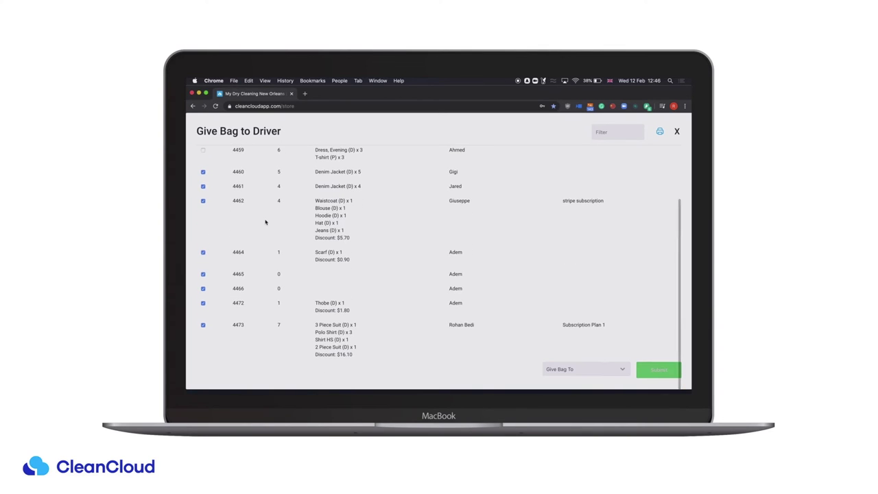
- Choose a driver and hand the checked orders' bags to them
click(584, 370)
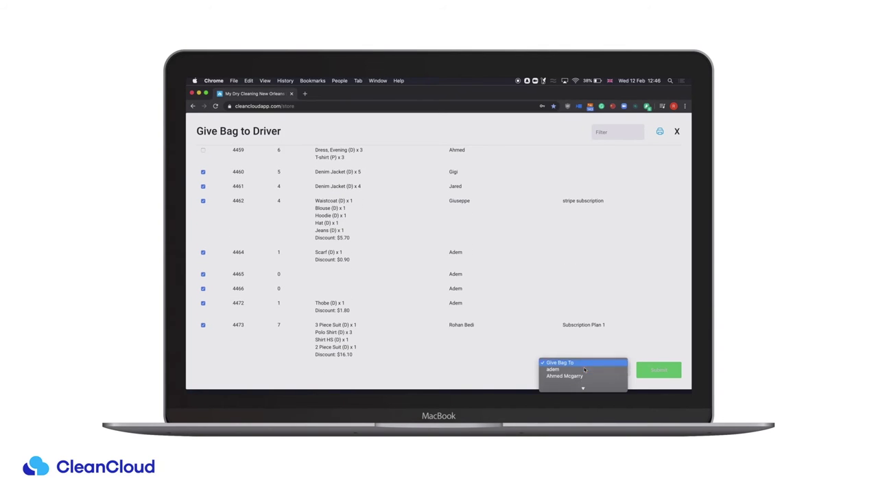
mouse_move(582, 386)
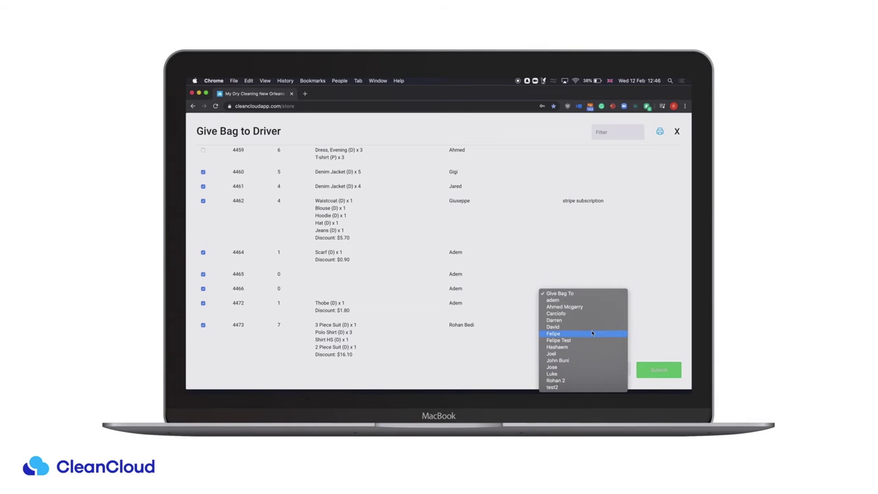
click(587, 334)
click(654, 369)
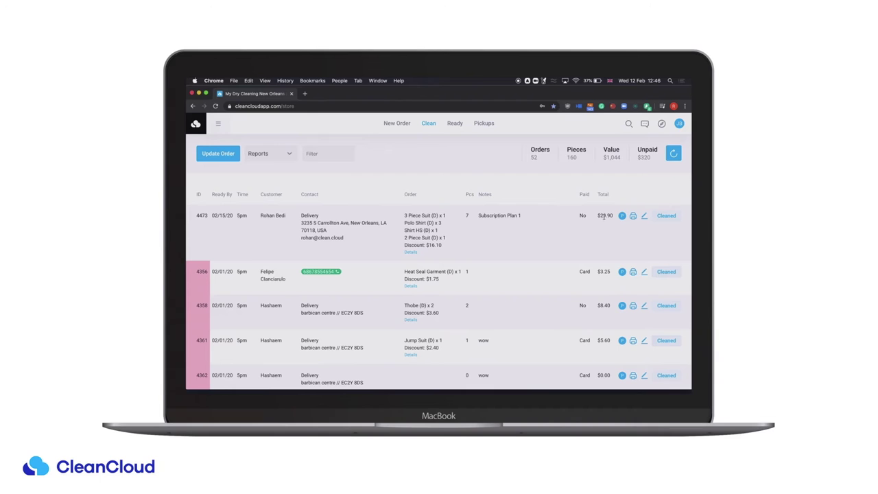
- Glance at the Driver 1 orders, then return to Pickup From Store with All Stores selected
scroll(607, 303, down, 5)
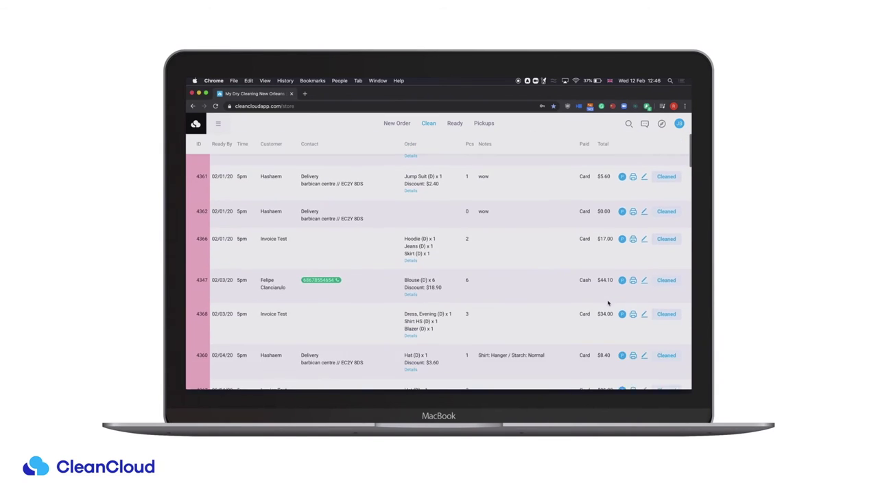
scroll(590, 288, up, 5)
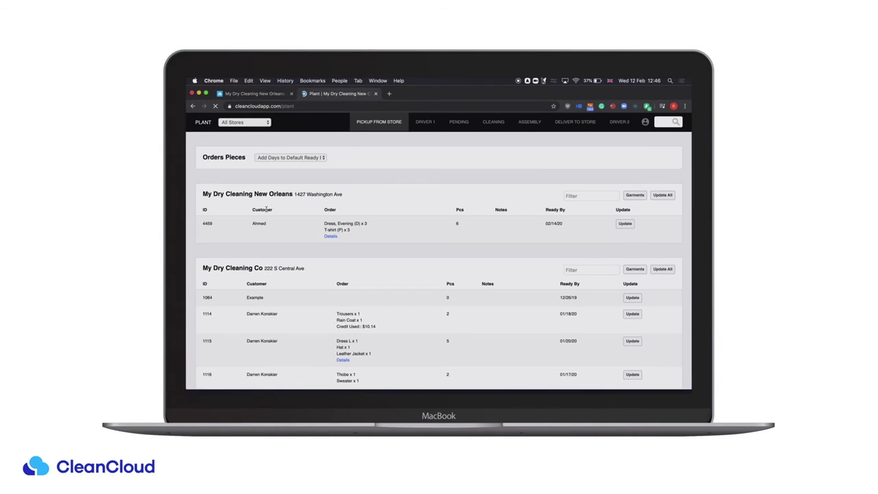
click(433, 123)
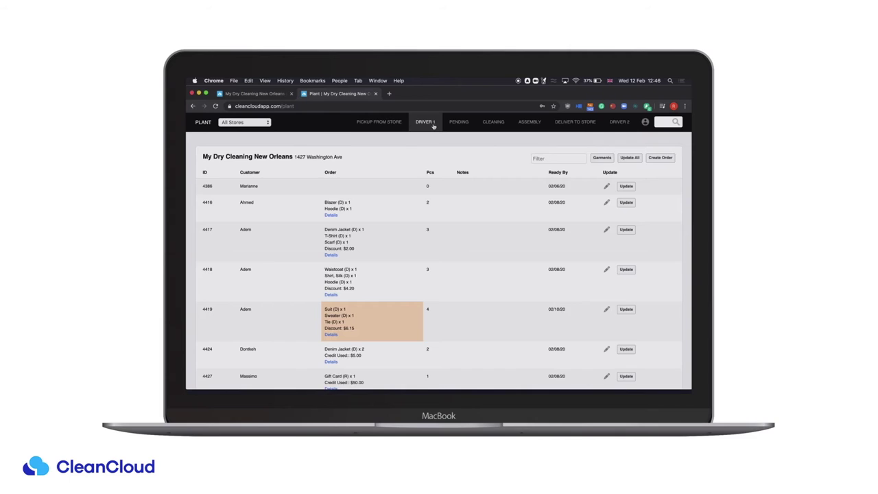
click(379, 121)
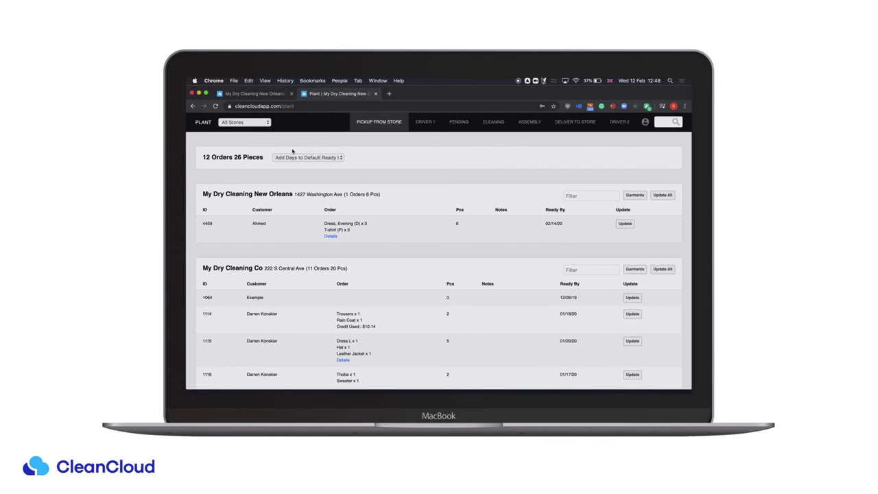
click(262, 123)
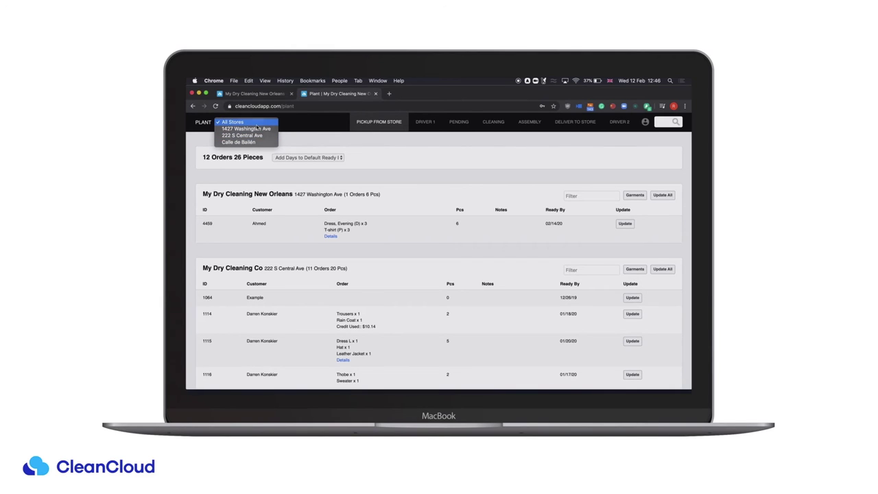
click(257, 127)
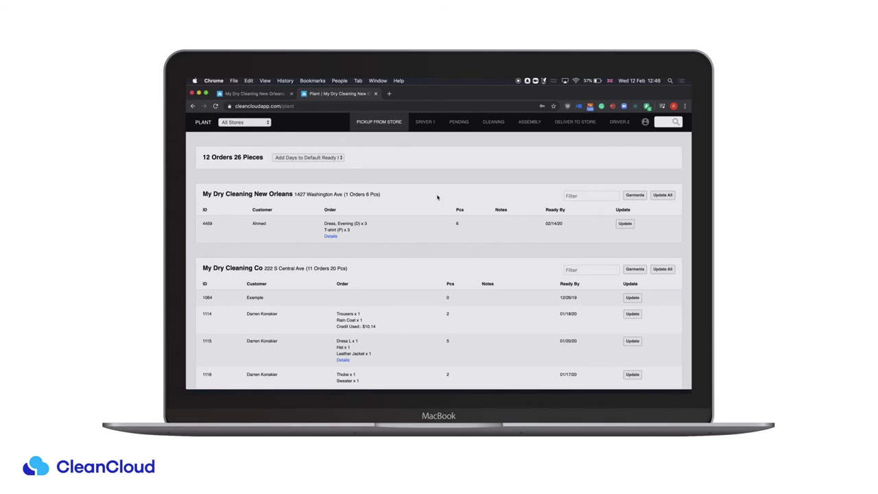
scroll(439, 198, down, 1)
- Review the outstanding garments list and close it
click(643, 189)
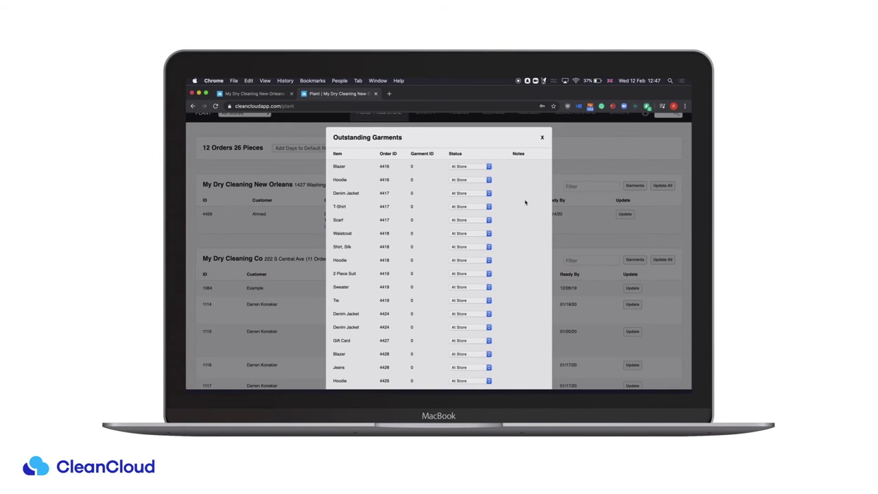
click(542, 137)
scroll(403, 267, up, 1)
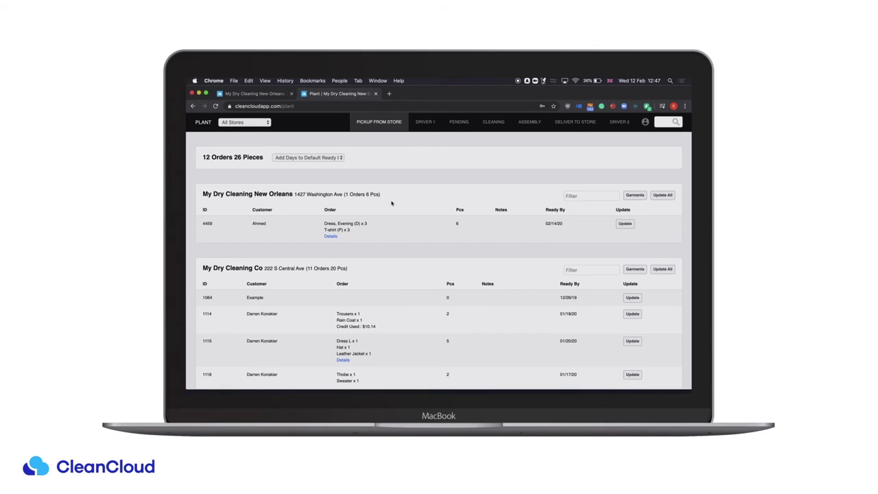
- Switch to the Driver 1 list for My Dry Cleaning New Orleans
drag(387, 200, 293, 195)
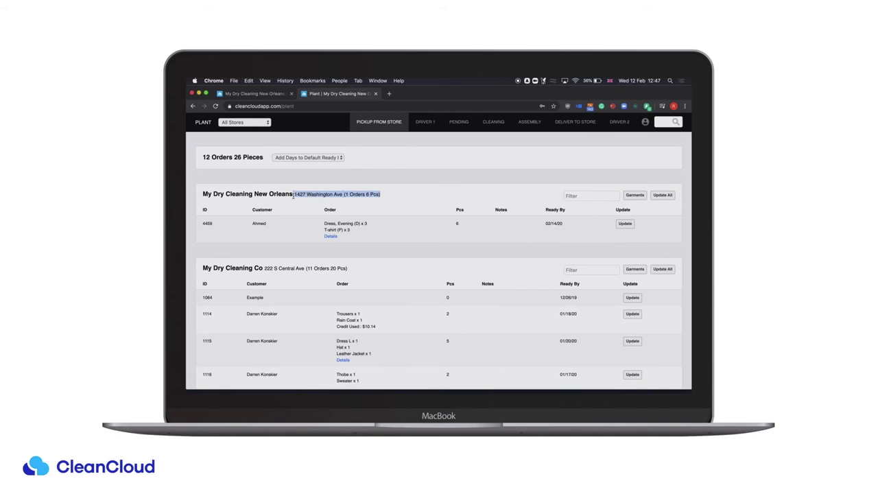
click(410, 185)
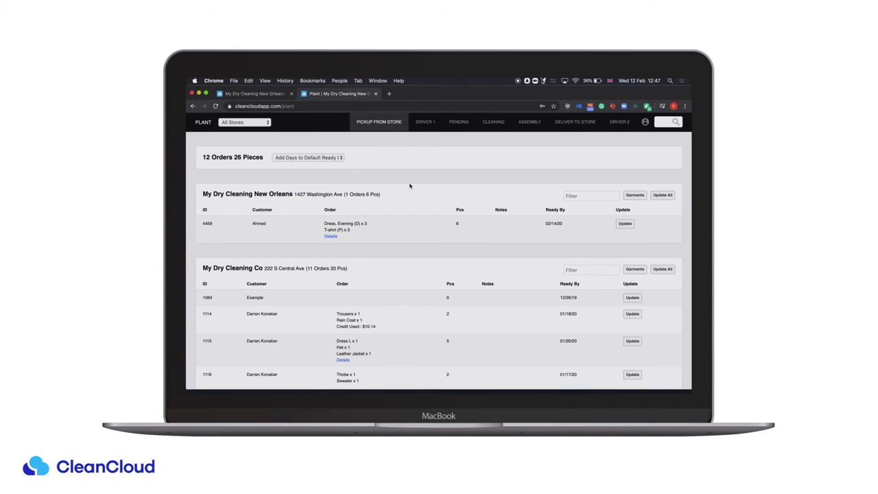
click(423, 123)
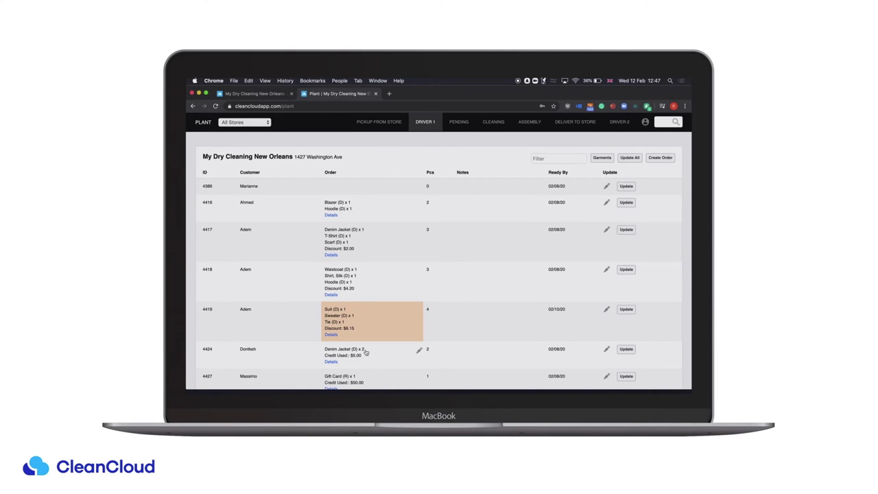
scroll(471, 228, down, 1)
scroll(472, 227, down, 2)
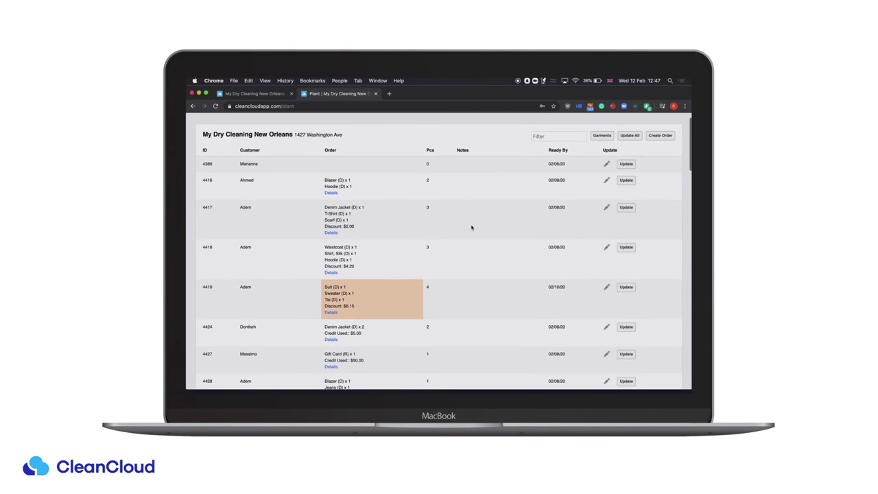
scroll(471, 228, up, 2)
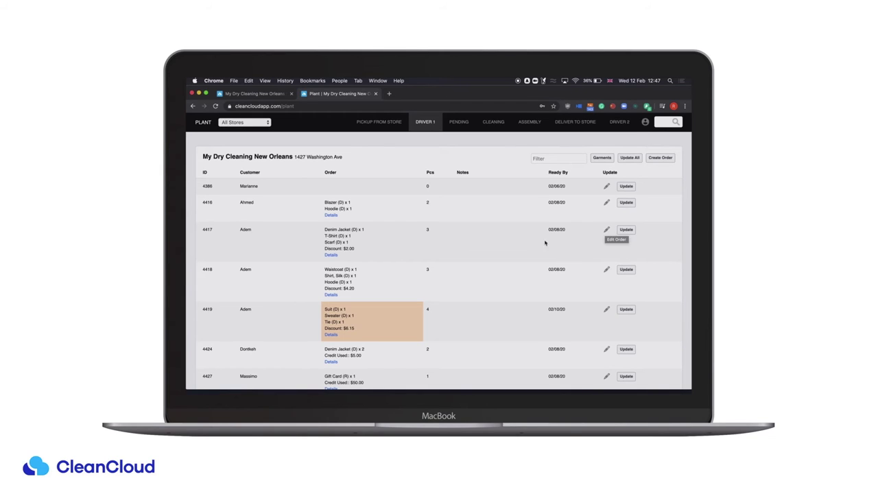
- Open order 4417 for editing with Edit Products as the reason
click(607, 231)
click(613, 242)
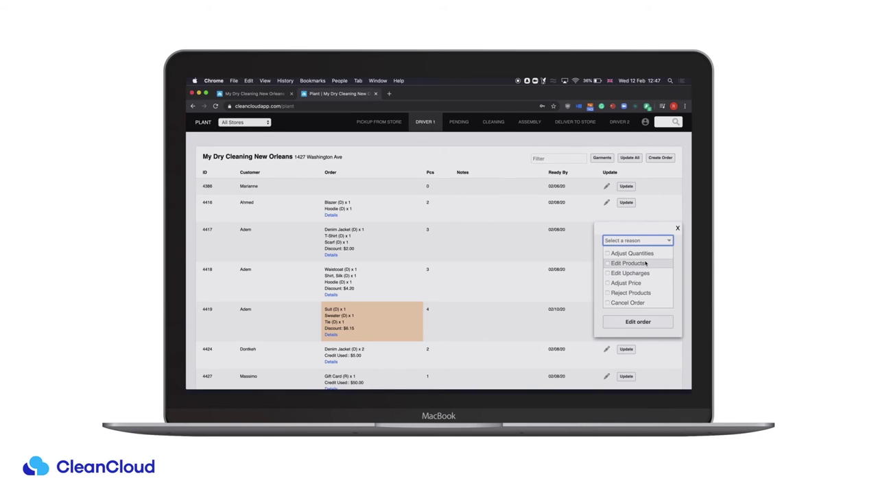
click(646, 264)
click(637, 320)
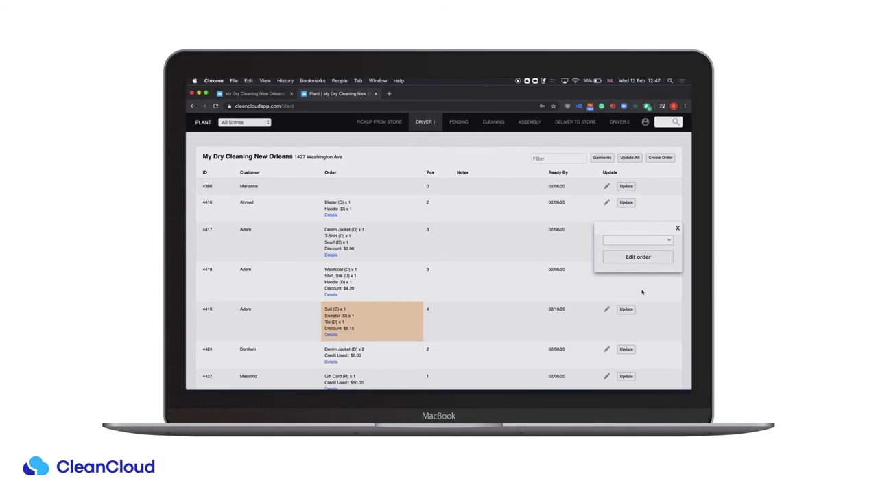
click(642, 243)
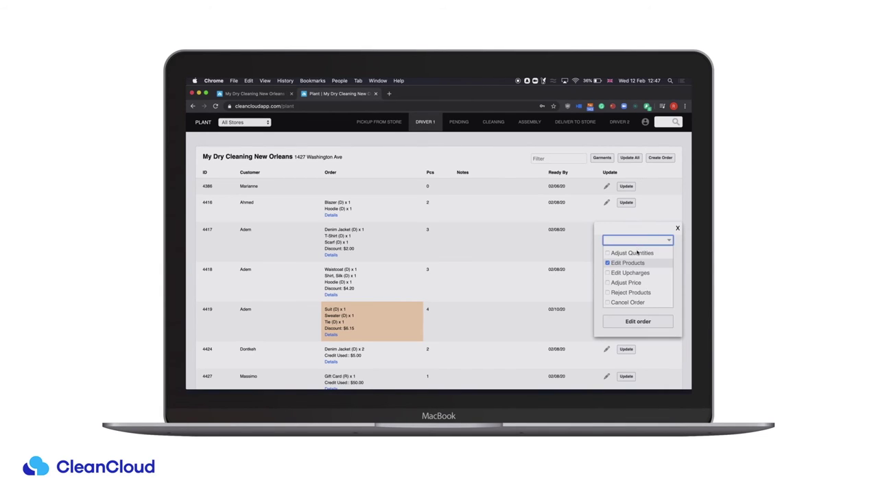
click(640, 321)
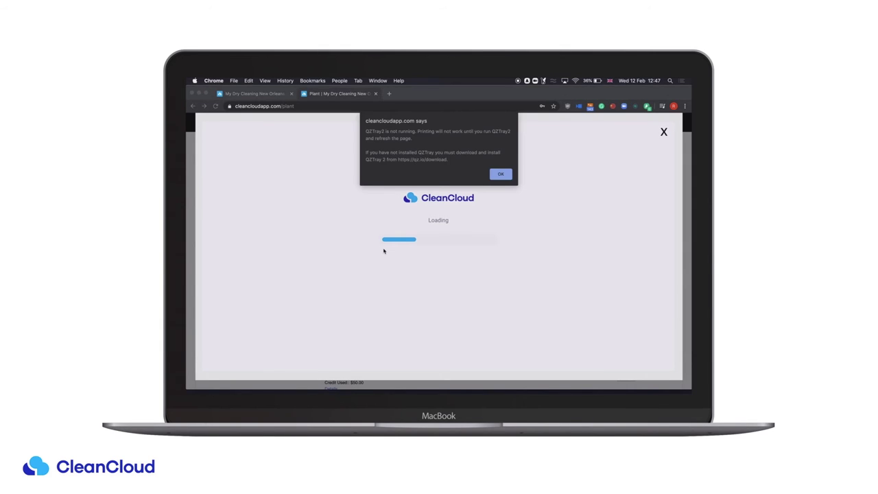
key(Return)
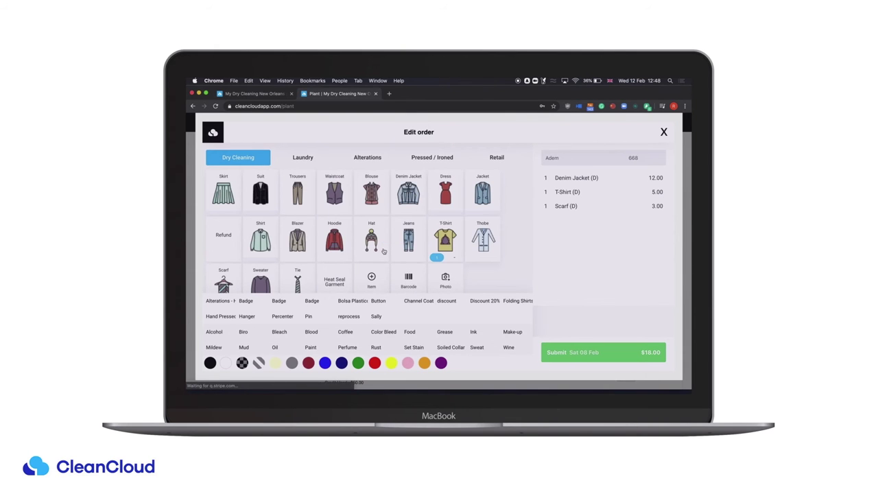
- Add a heavy starch upcharge to the T-shirt and resubmit the order at $18.67
click(628, 193)
scroll(428, 204, right, 3)
click(470, 201)
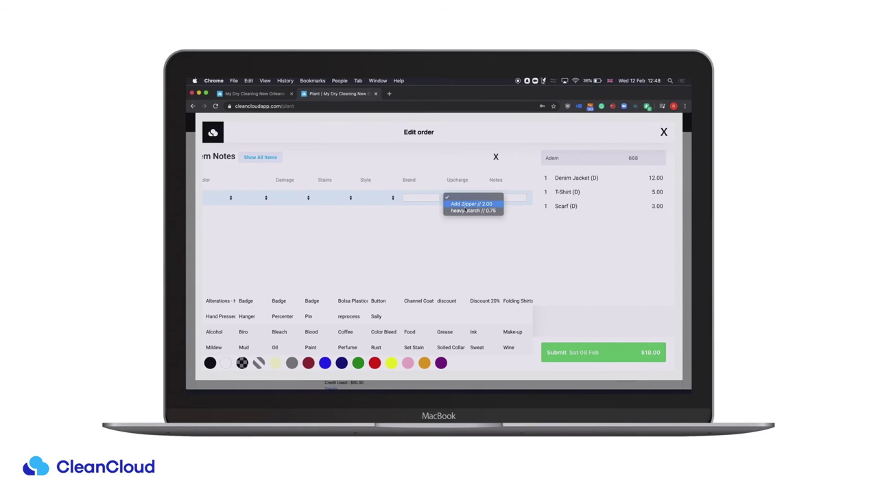
click(467, 211)
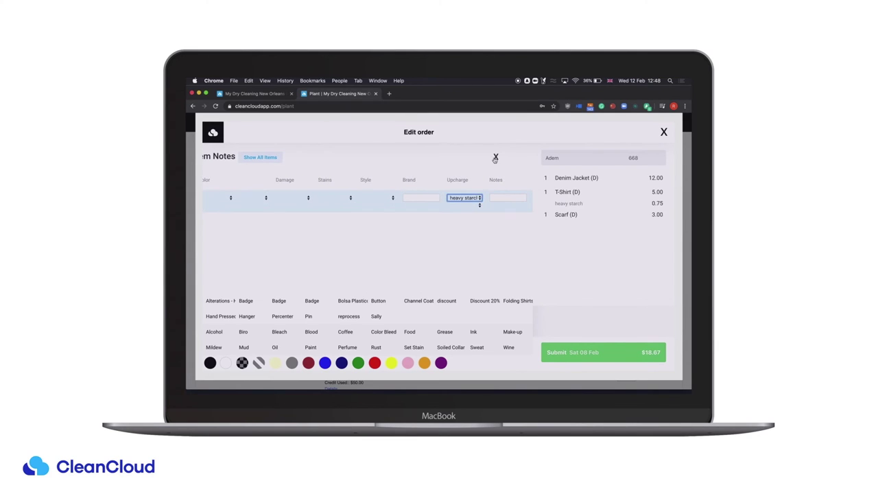
click(496, 158)
click(582, 343)
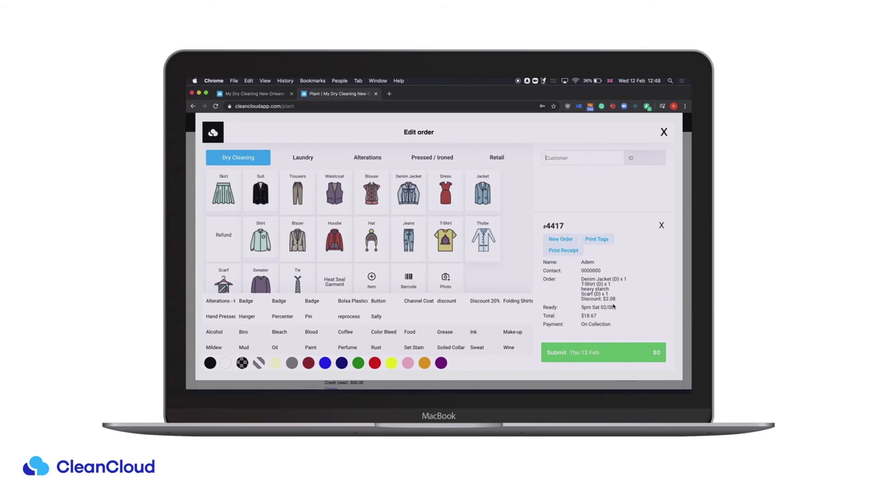
click(662, 225)
click(663, 132)
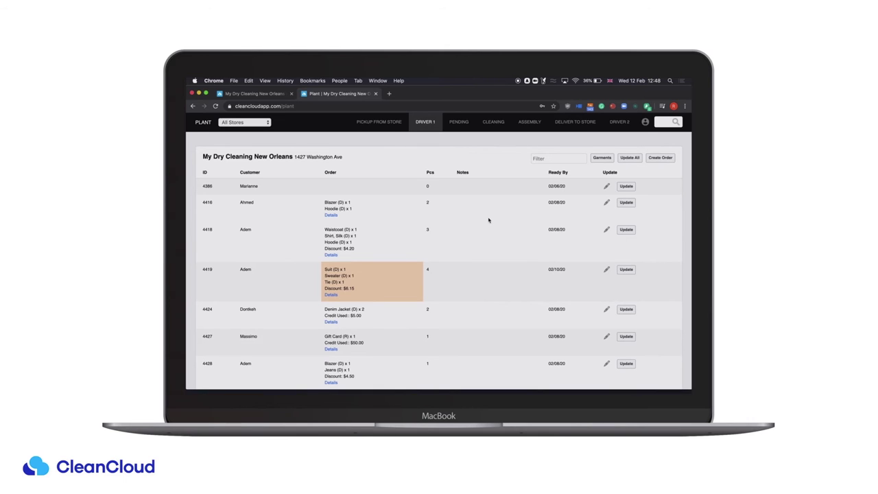
click(458, 122)
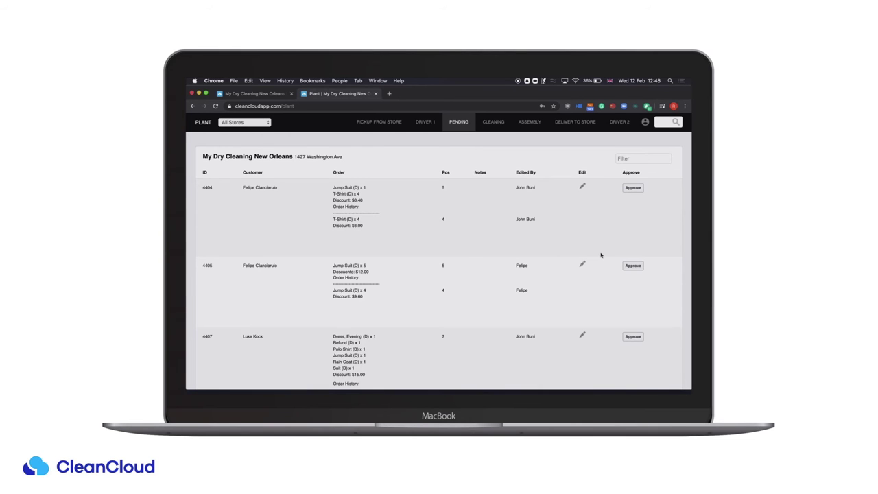
scroll(601, 255, down, 3)
scroll(601, 255, up, 5)
click(432, 122)
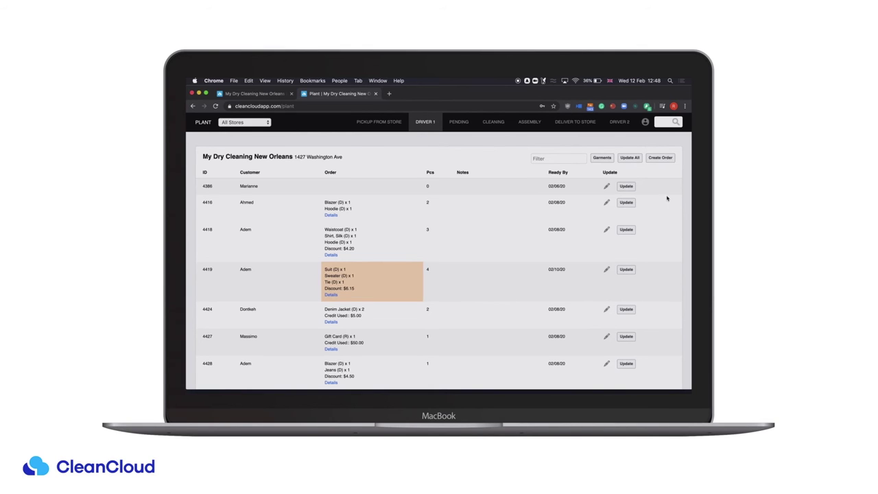
- Move orders 4386, 4416, then all New Orleans orders to Cleaning, and show the Cleaning list
click(626, 186)
click(453, 241)
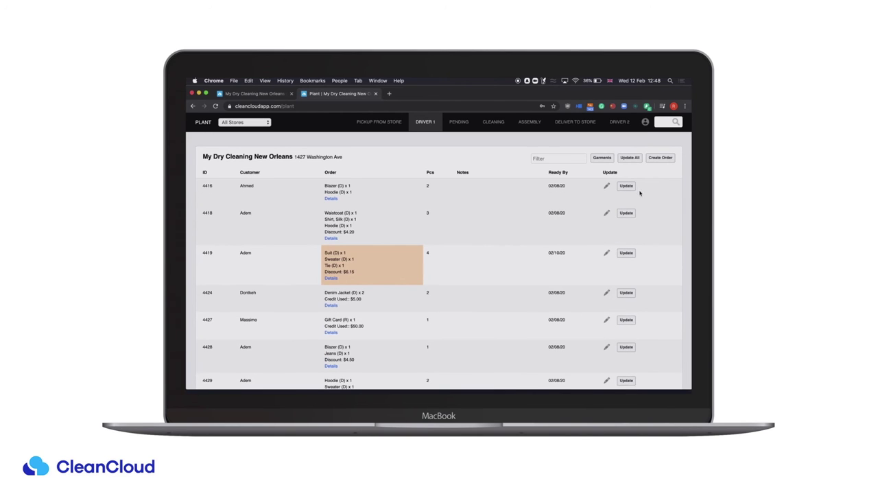
click(631, 186)
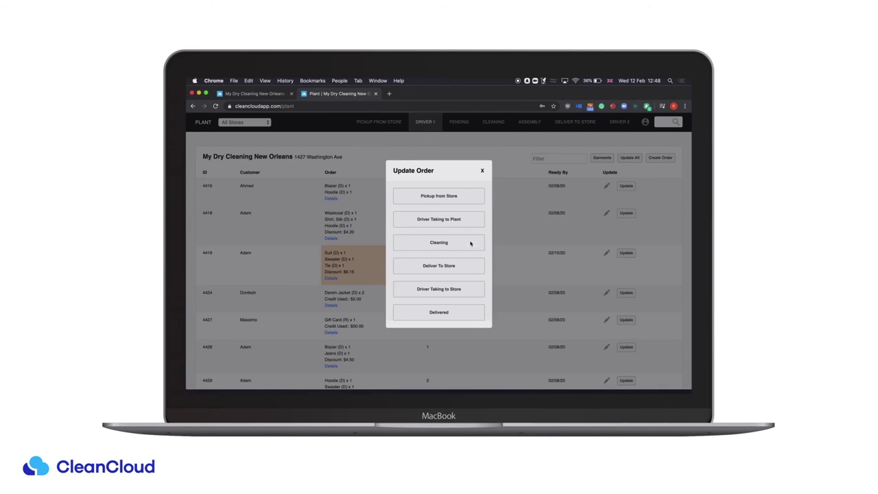
click(480, 242)
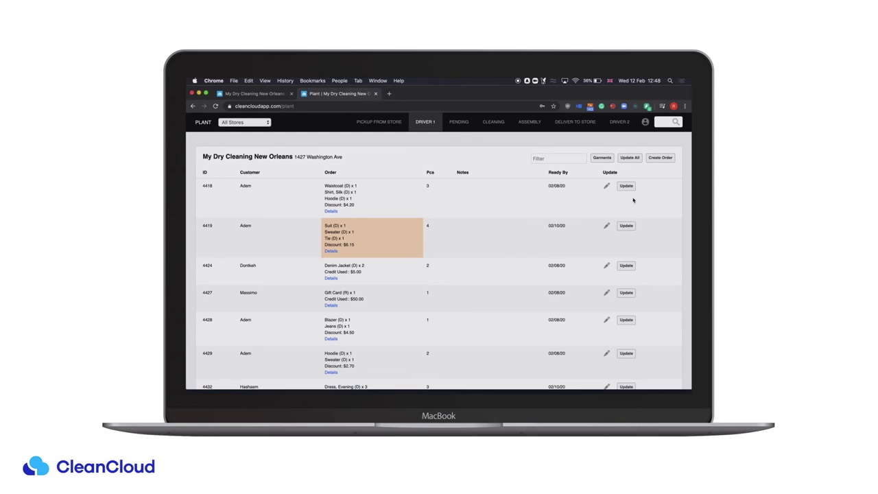
click(630, 158)
click(440, 247)
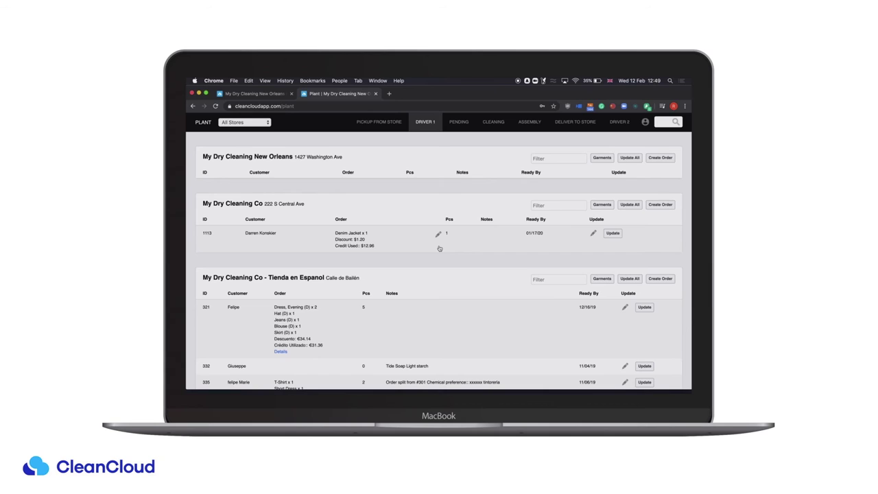
click(497, 128)
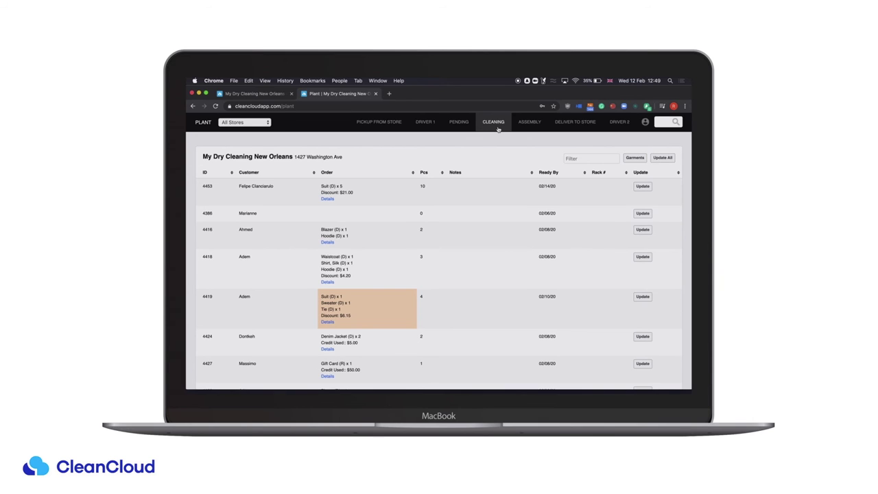
- Review the outstanding garments list, including the Blazer's garment ID, and close it
click(635, 159)
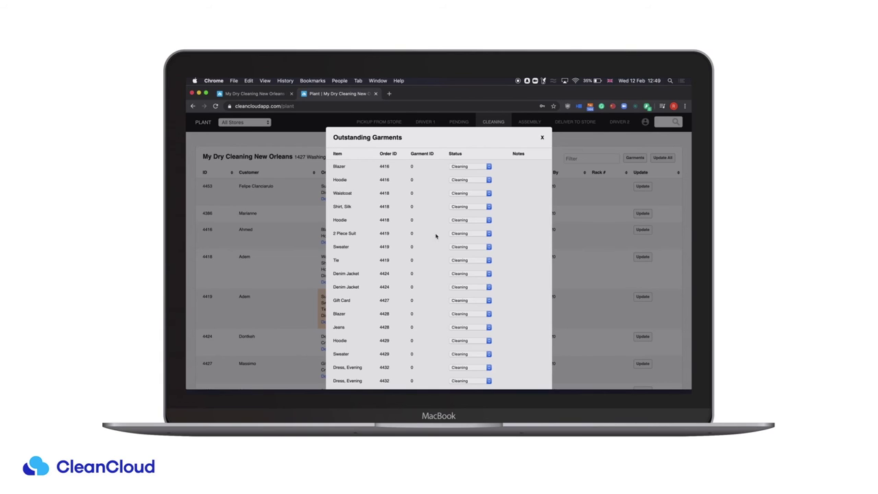
drag(409, 169, 443, 169)
scroll(463, 154, down, 10)
scroll(464, 122, up, 10)
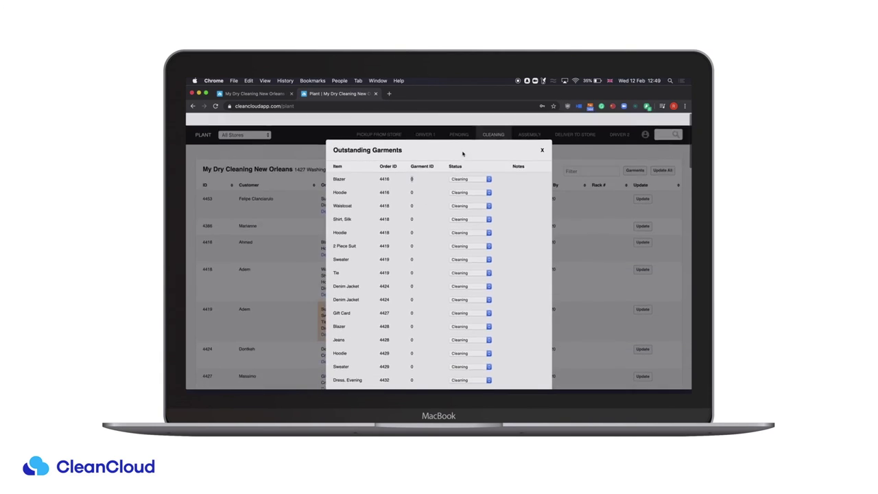
click(542, 138)
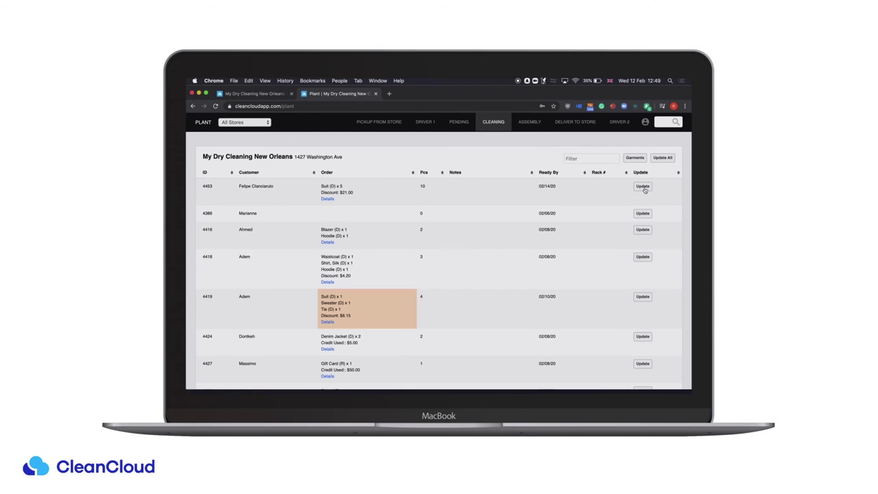
- Send order 4453, then all the store's orders, to Deliver To Store
click(643, 188)
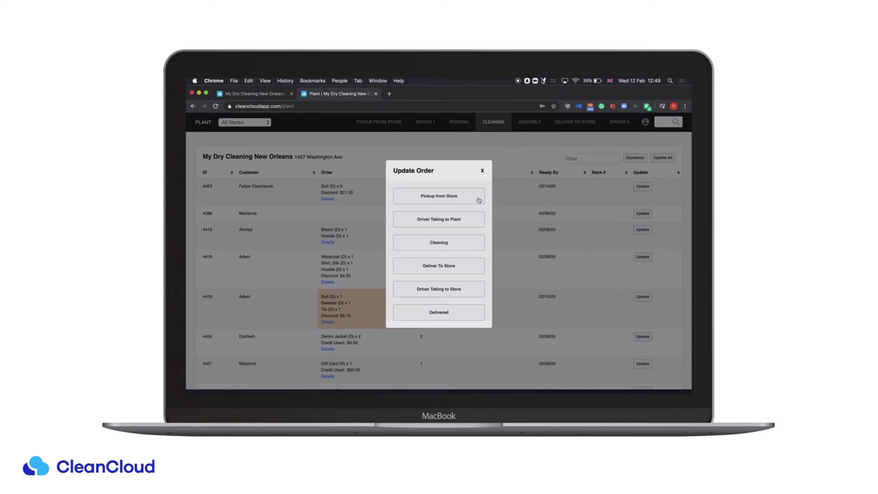
click(469, 265)
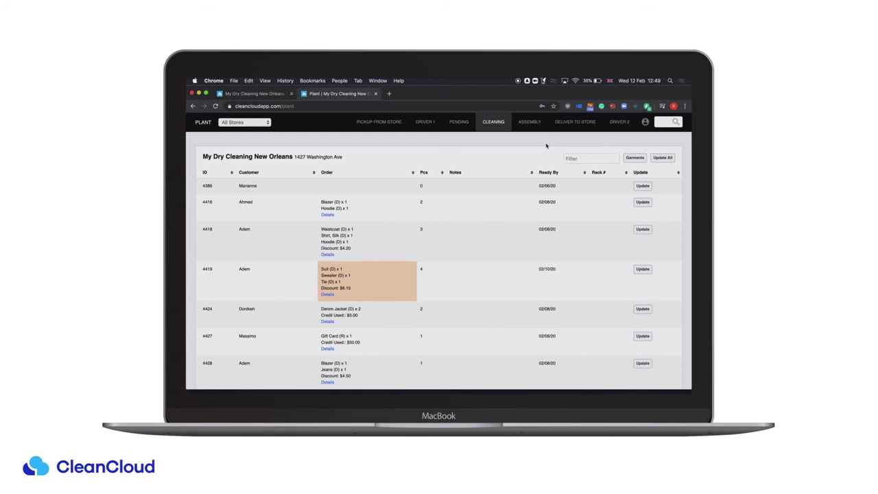
click(663, 158)
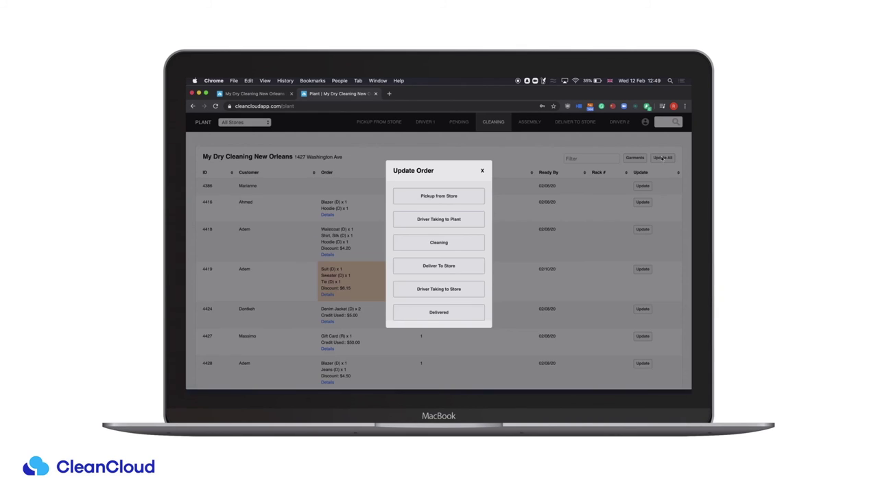
click(457, 267)
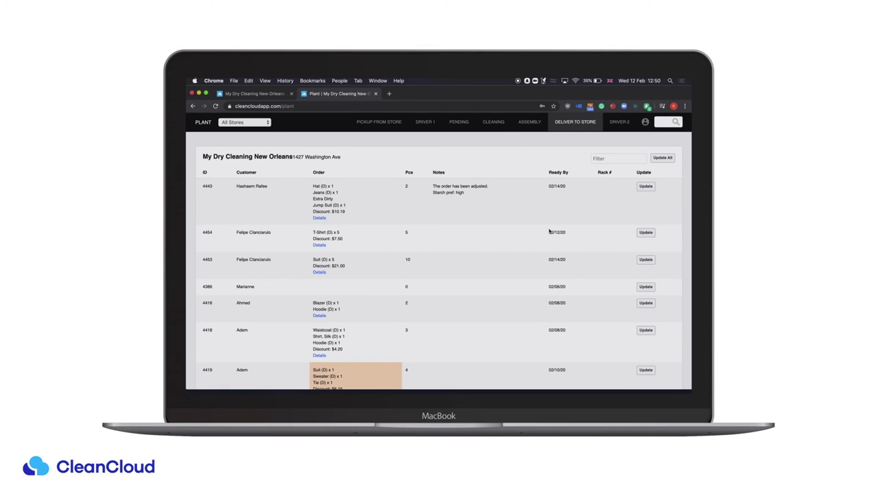
- Set order 4443 to Driver Taking to Store and bring up the status choices for all remaining orders
click(646, 189)
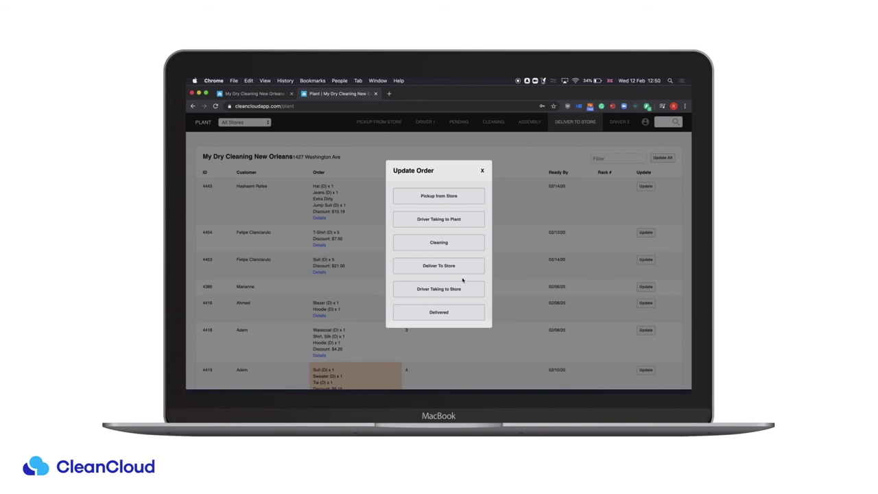
click(461, 289)
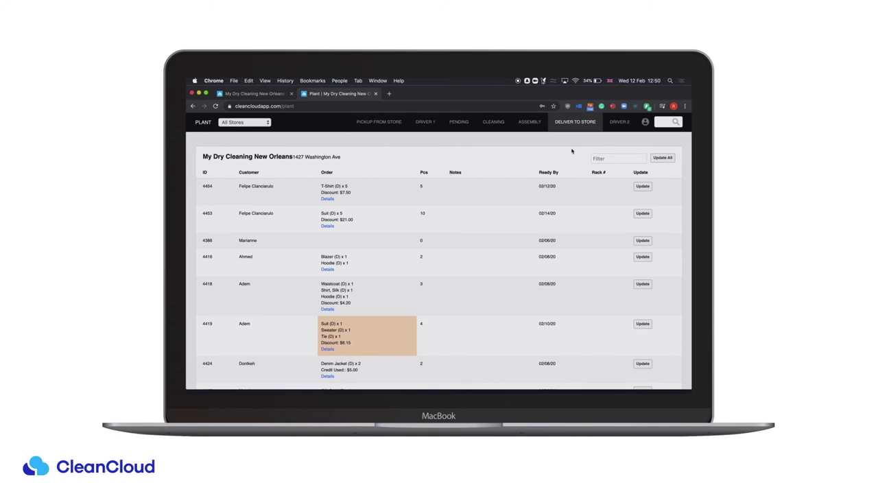
click(657, 160)
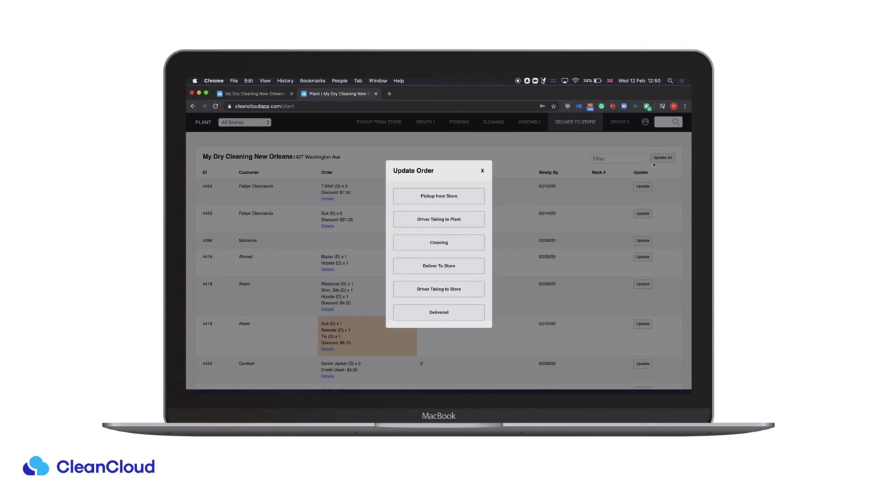
- Move the remaining New Orleans orders onward, then return to the store's Clean order list
click(465, 288)
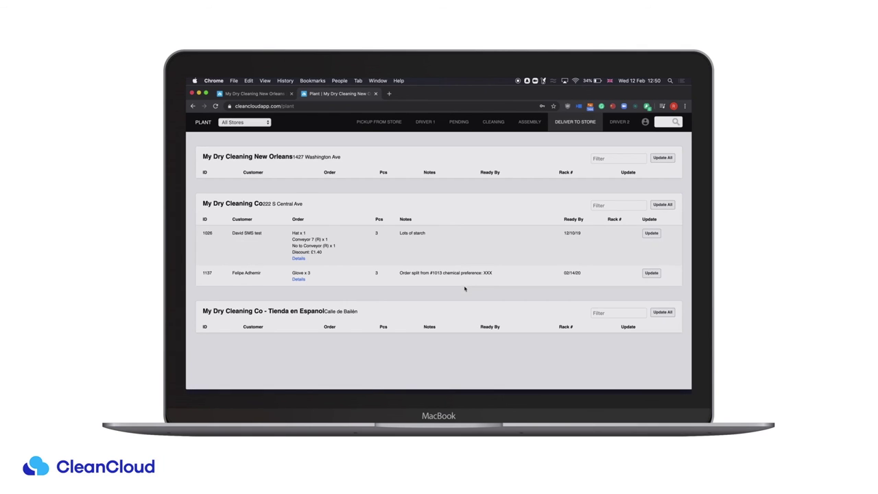
click(614, 129)
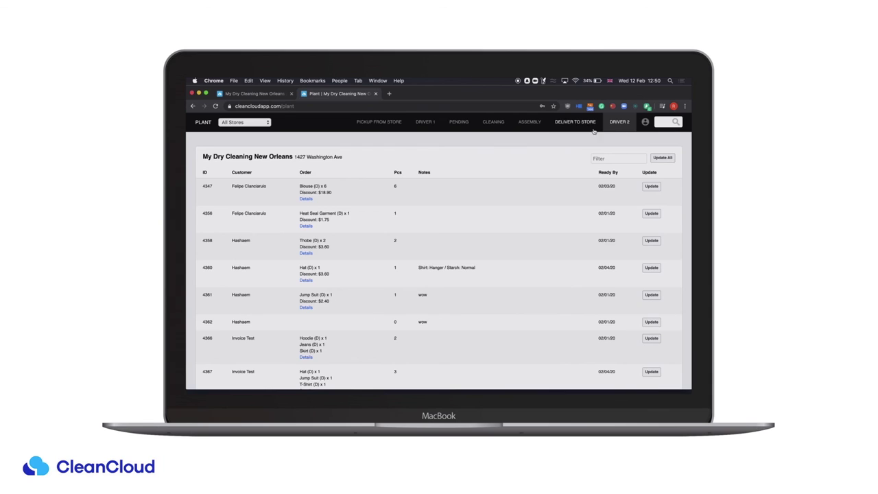
click(585, 128)
click(271, 94)
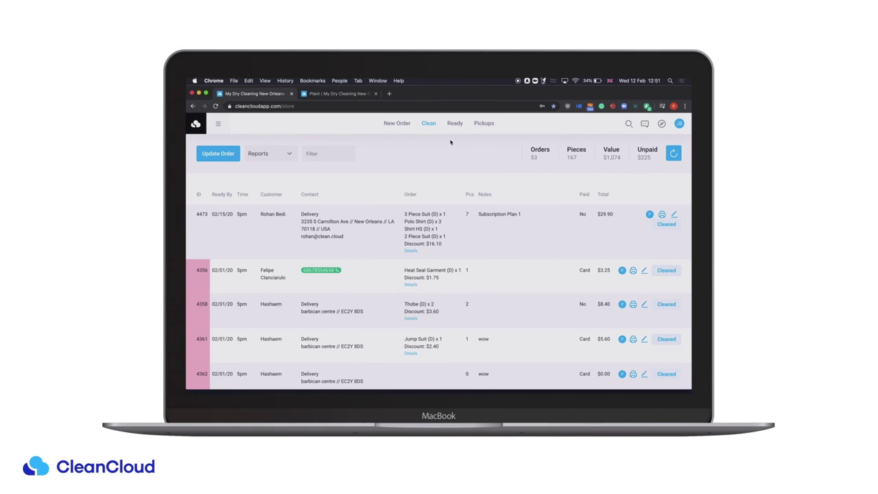
- Rack the top two cleaned orders at location A12, then view the Ready orders list
click(658, 224)
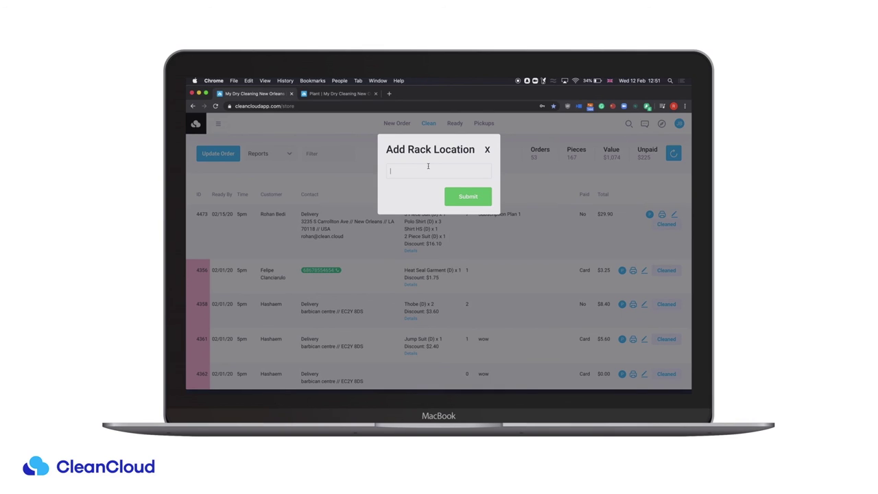
text(A12)
click(461, 201)
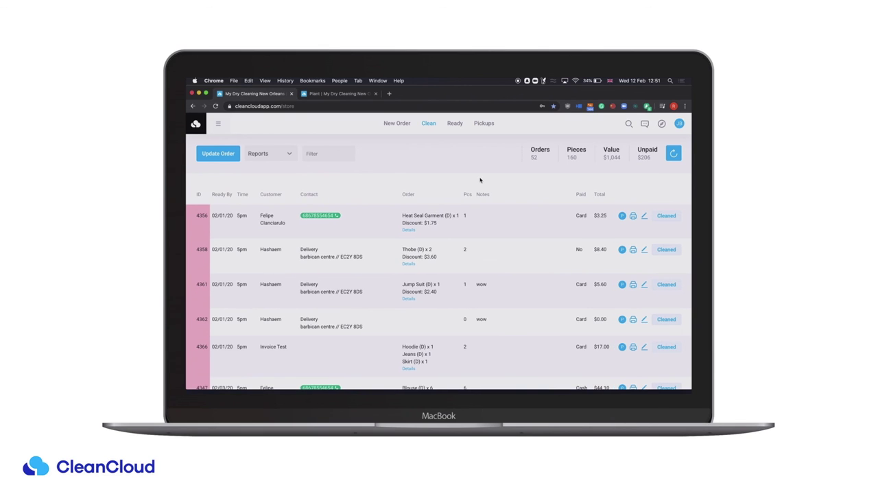
click(666, 217)
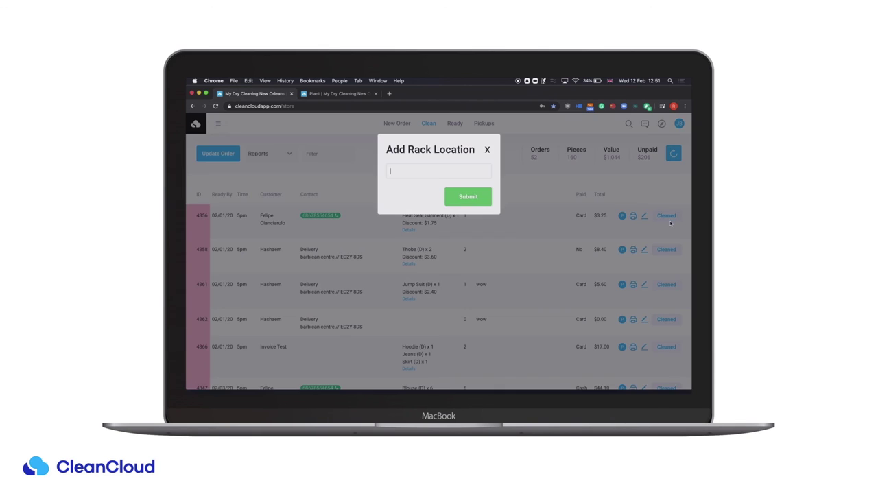
text(A12)
click(468, 196)
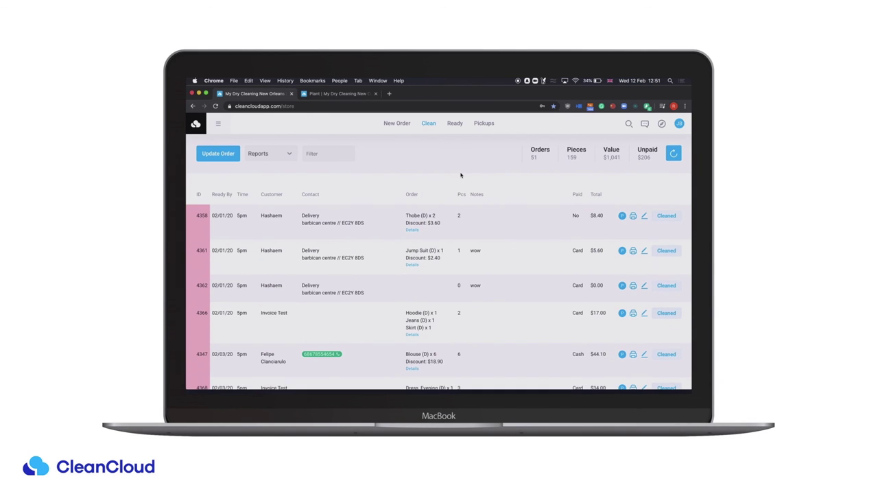
click(449, 122)
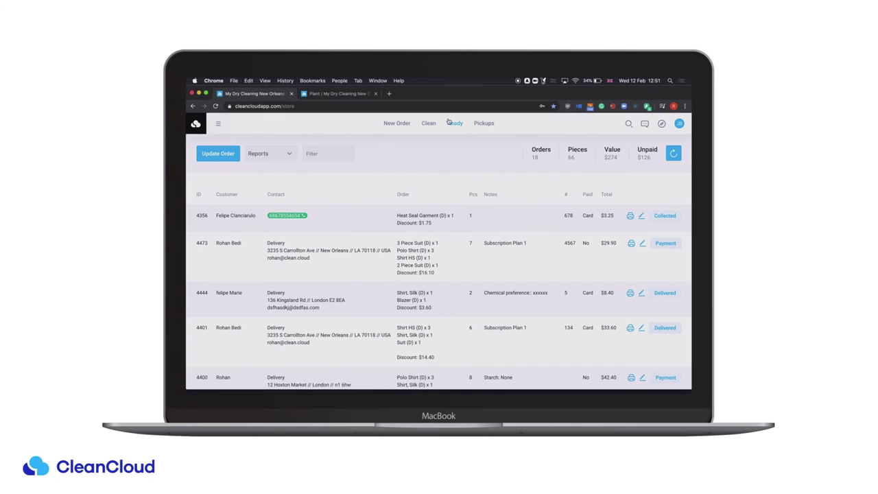